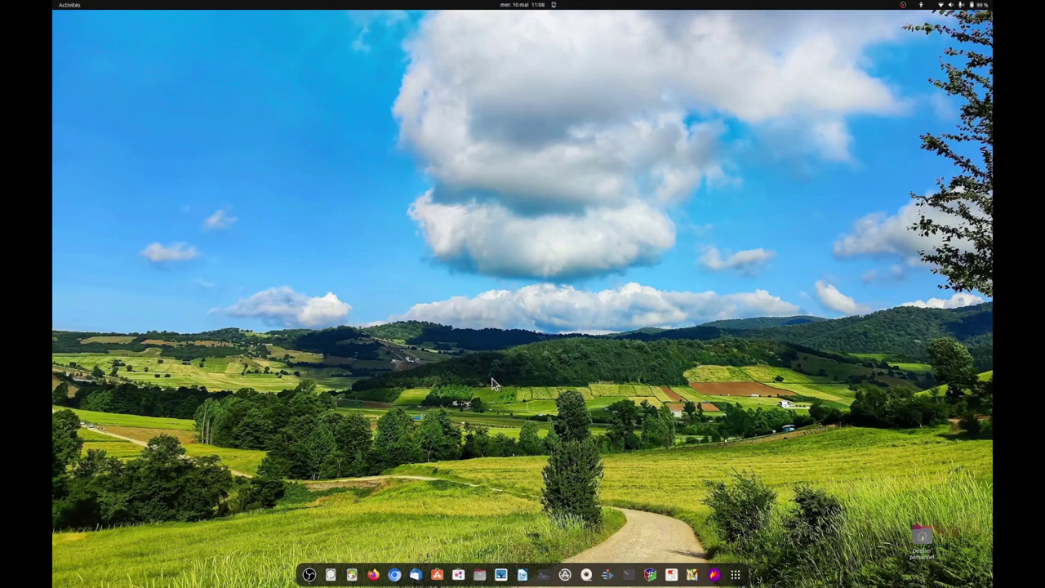
Open the system settings and enable the Grand texte option in the Accessibilité section.
{"action": "left_click", "coordinate": [979, 7]}
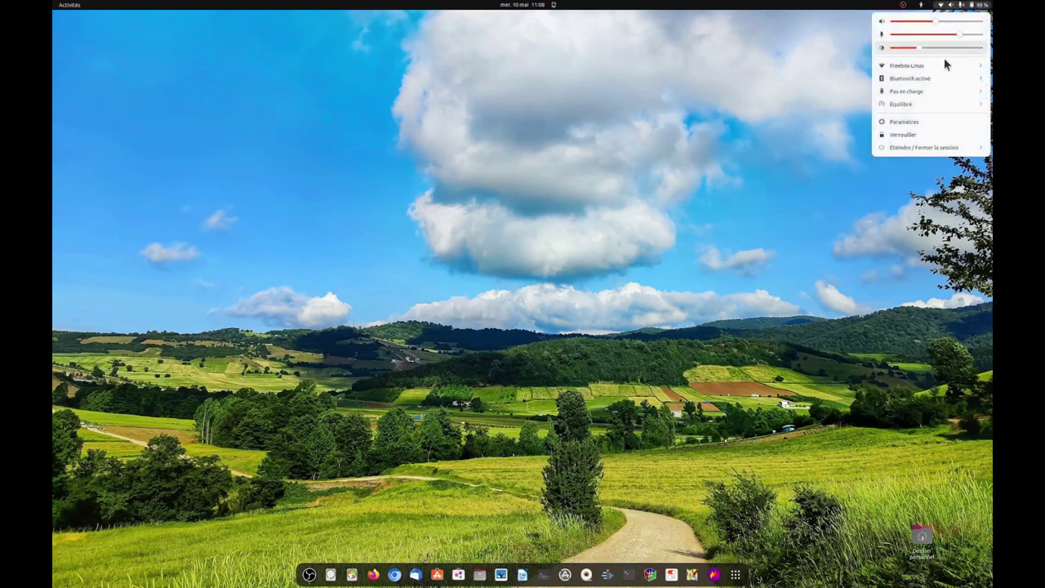
{"action": "left_click", "coordinate": [919, 120]}
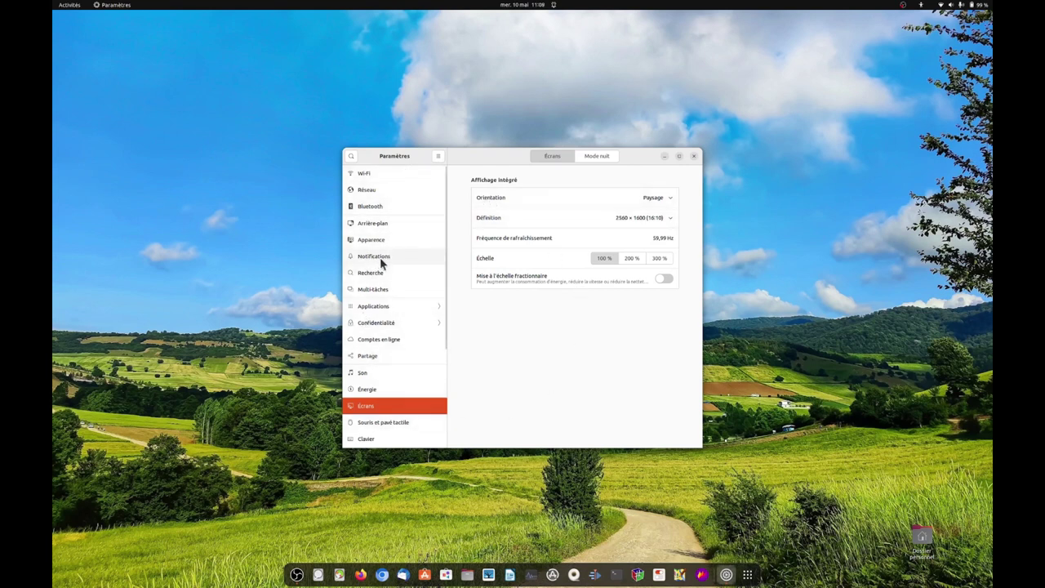
{"action": "scroll", "coordinate": [412, 327], "scroll_direction": "down", "scroll_amount": 3}
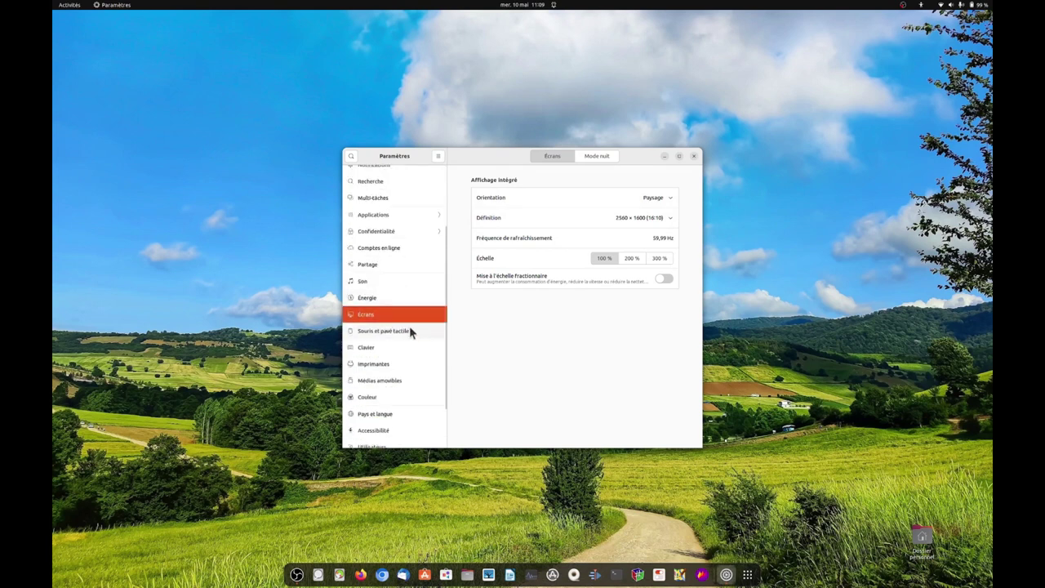
{"action": "scroll", "coordinate": [409, 326], "scroll_direction": "down", "scroll_amount": 2}
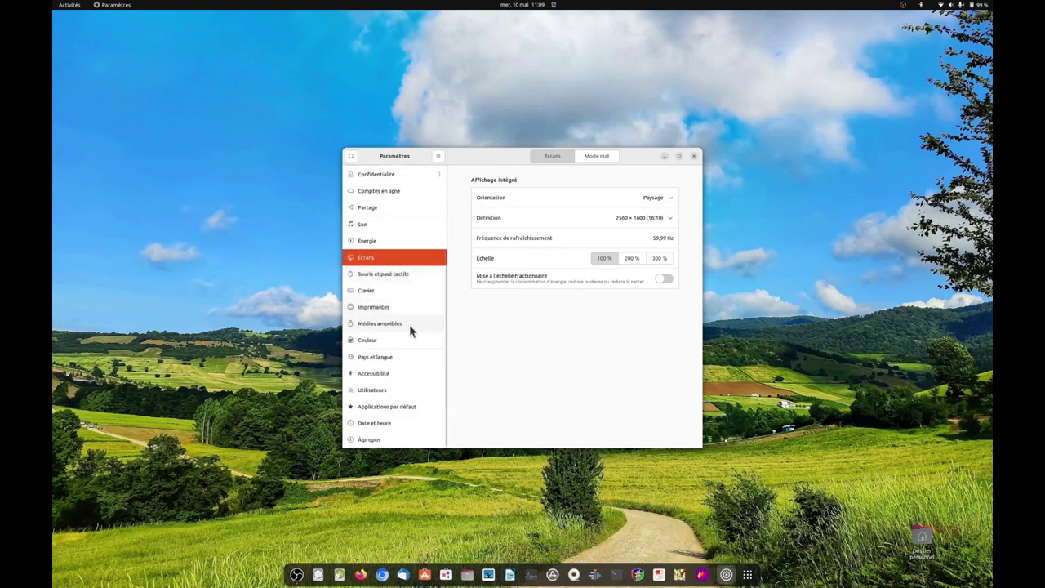
{"action": "left_click", "coordinate": [378, 374]}
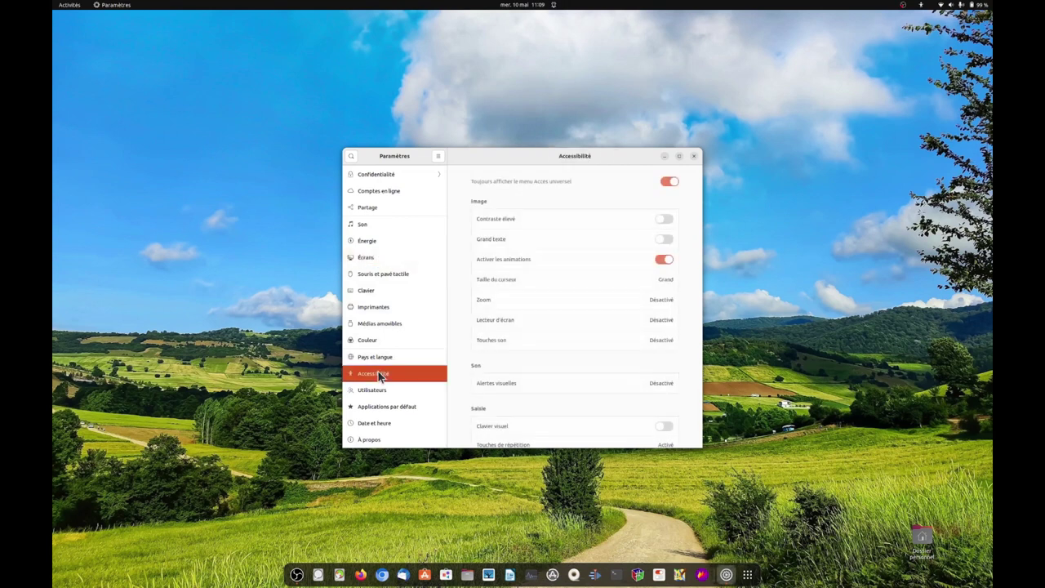
{"action": "left_click", "coordinate": [669, 239]}
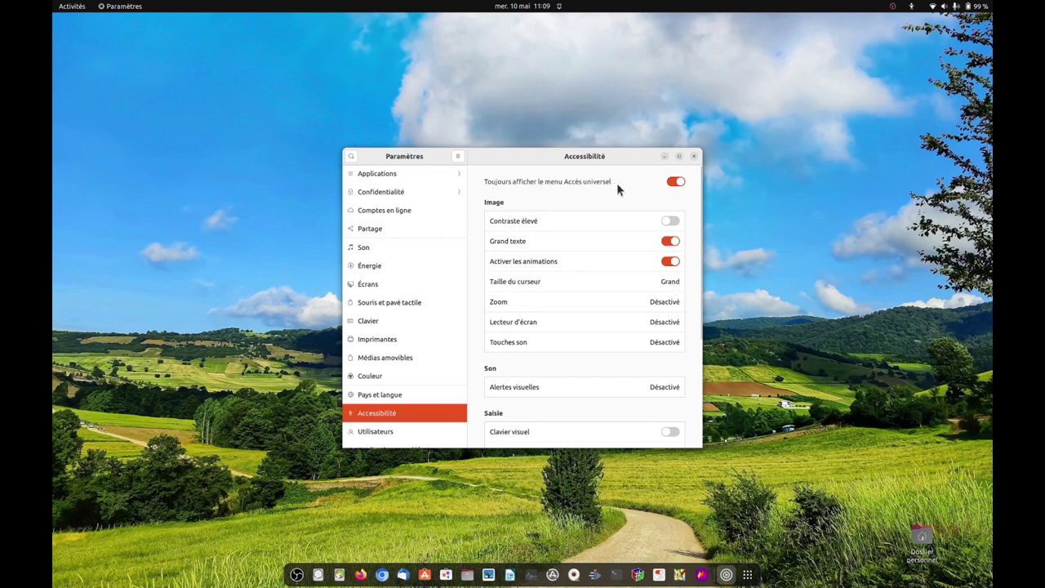
Turn Grand texte off and back on using the universal access shortcuts.
{"action": "left_click", "coordinate": [913, 8]}
{"action": "left_click", "coordinate": [943, 59]}
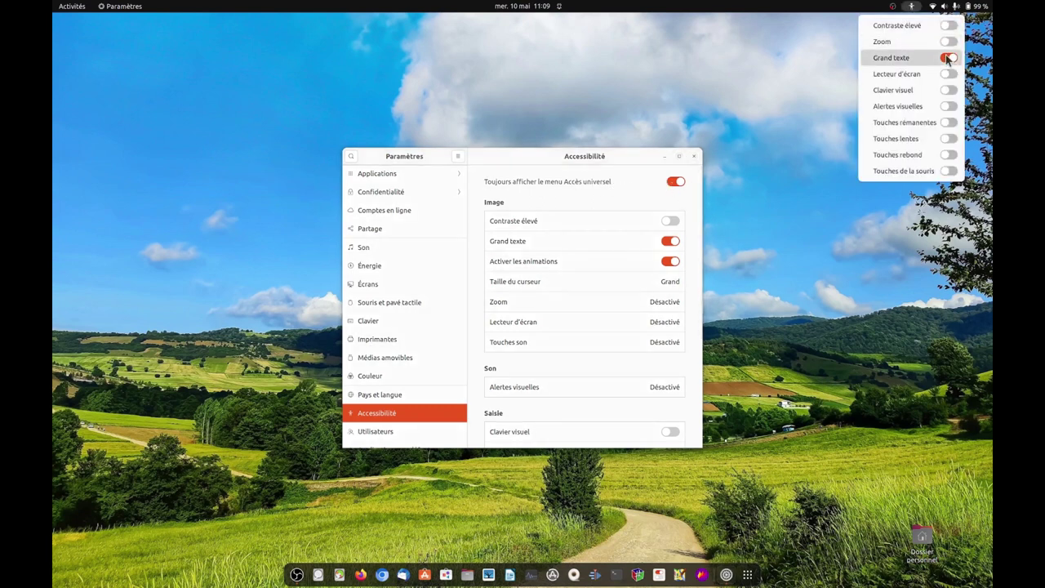
{"action": "left_click", "coordinate": [921, 5]}
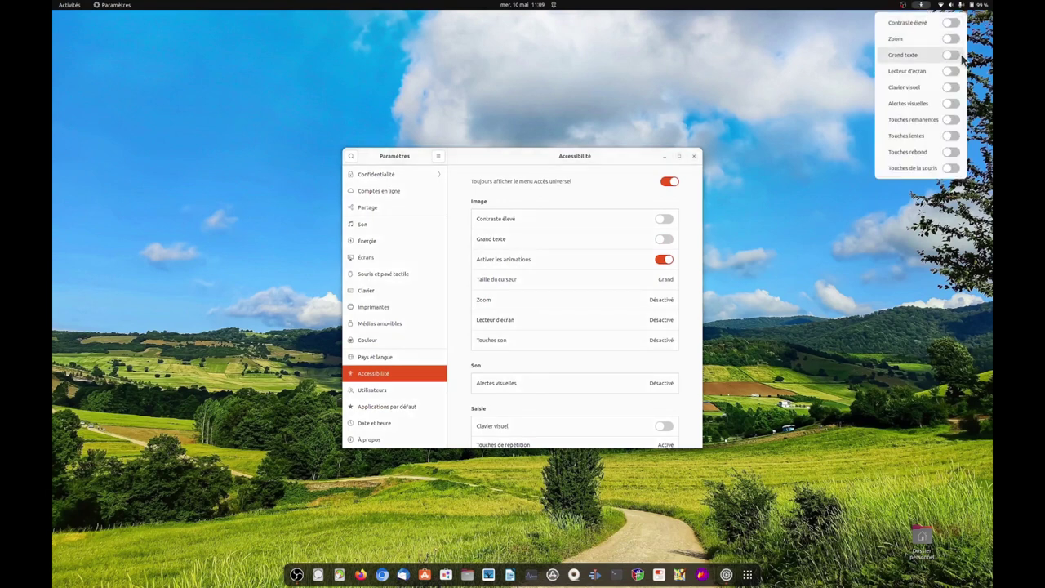
{"action": "left_click", "coordinate": [957, 56]}
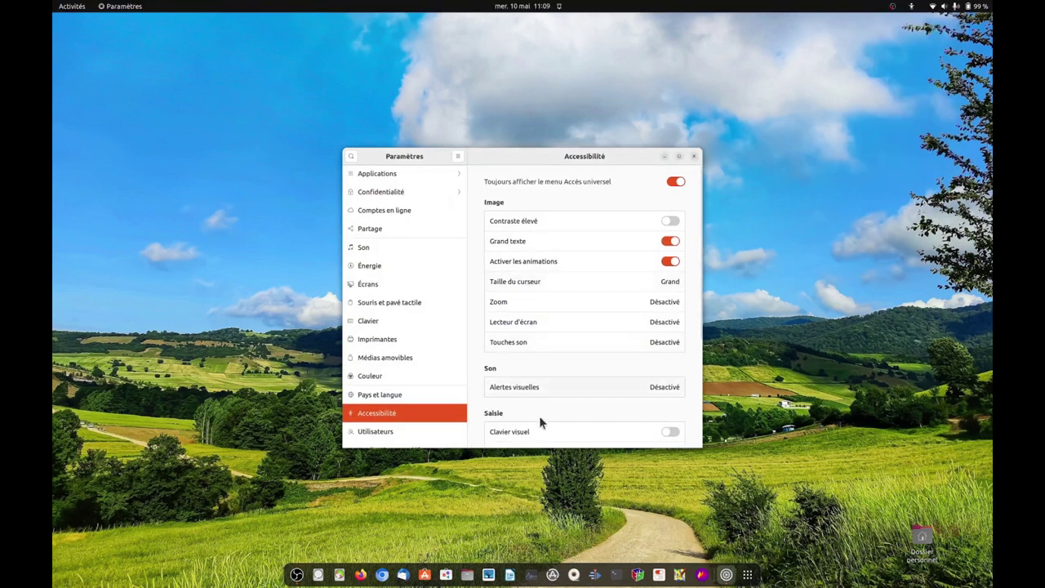
Examine the resolutions offered for the built-in display in the Écrans settings, keeping 2560 × 1600 (16:10).
{"action": "left_click", "coordinate": [378, 282]}
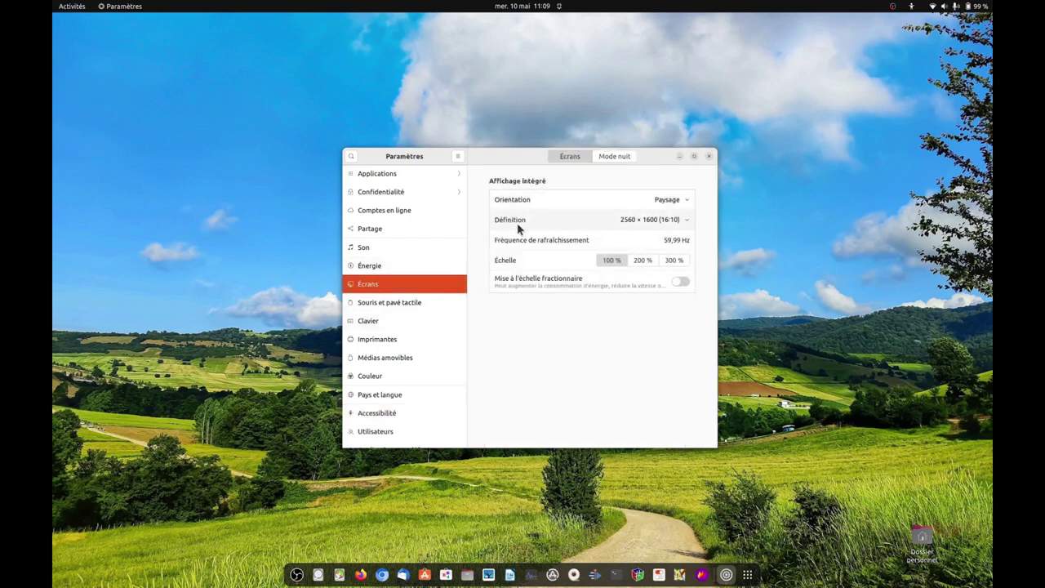
{"action": "left_click", "coordinate": [686, 218]}
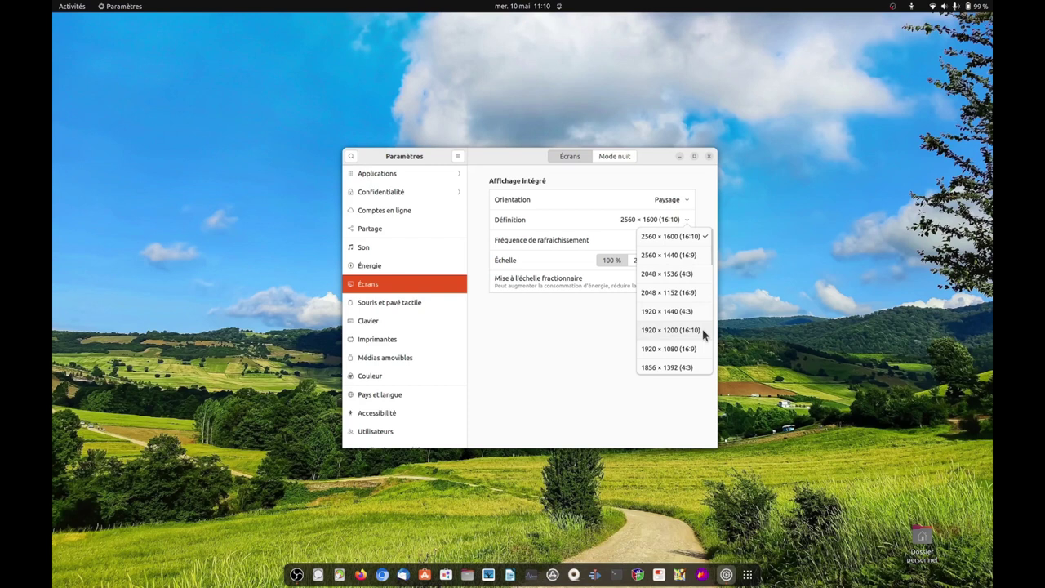
{"action": "left_click", "coordinate": [560, 383]}
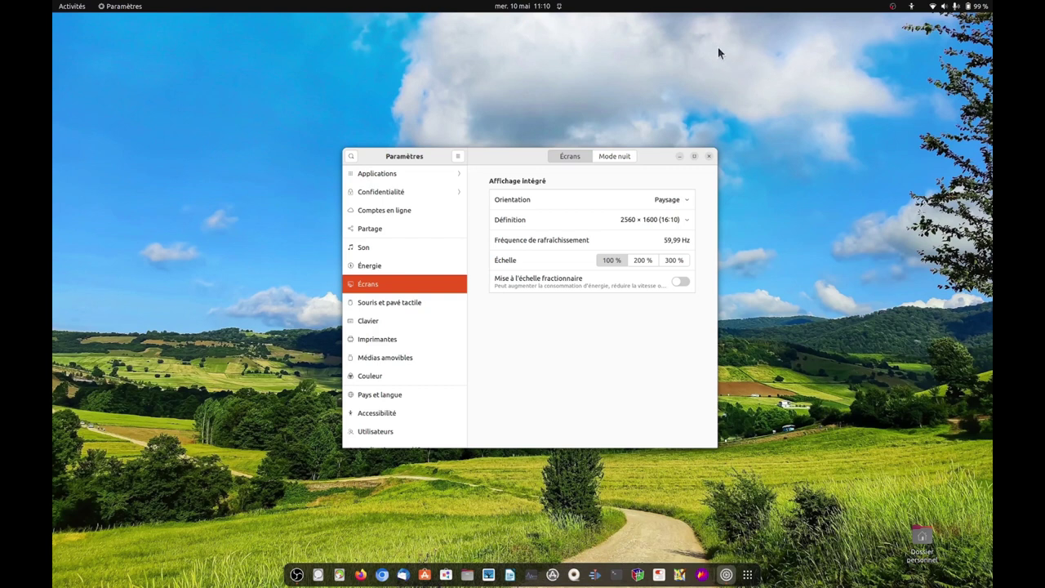
{"action": "left_click", "coordinate": [508, 220]}
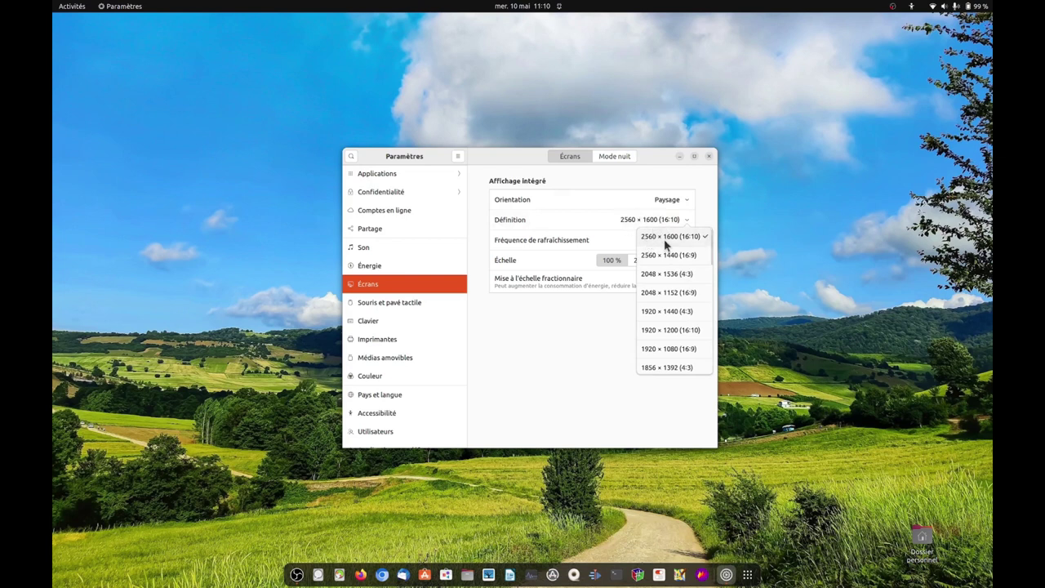
{"action": "left_click", "coordinate": [688, 244]}
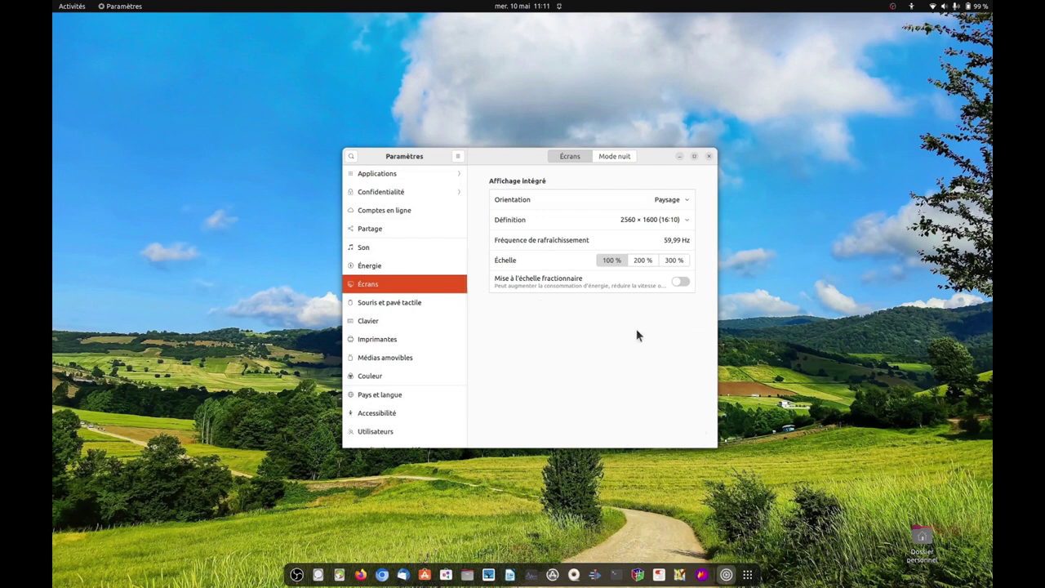
Set the built-in display's scale to 200 %, apply it and keep the modifications.
{"action": "left_click", "coordinate": [640, 261]}
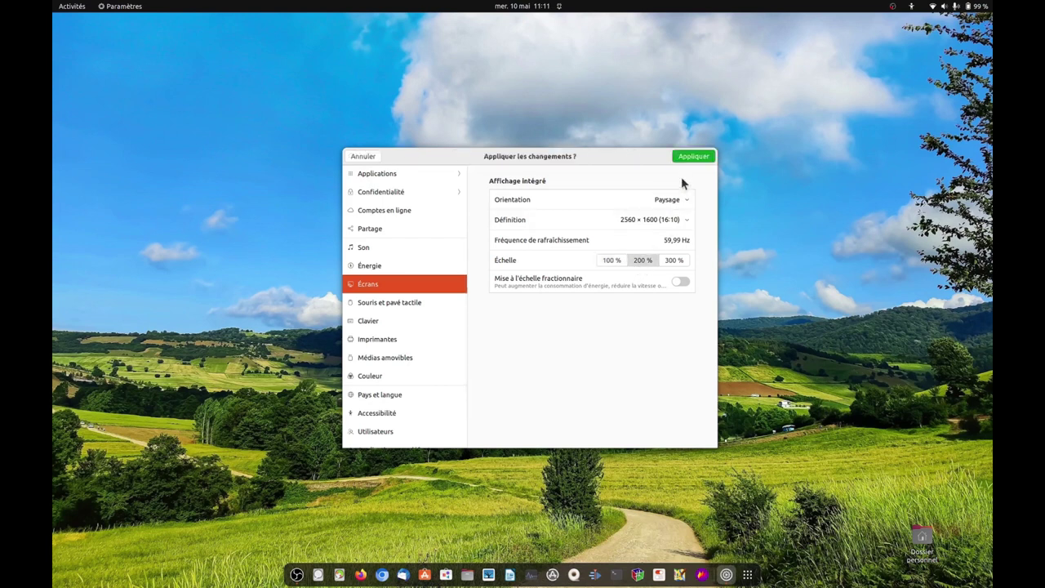
{"action": "left_click", "coordinate": [691, 157]}
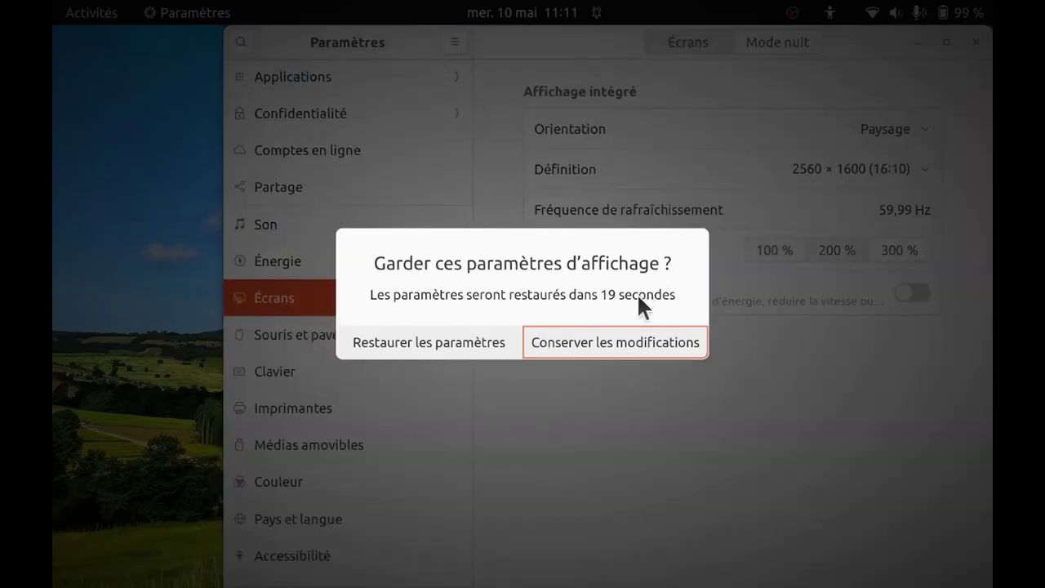
{"action": "left_click", "coordinate": [638, 341]}
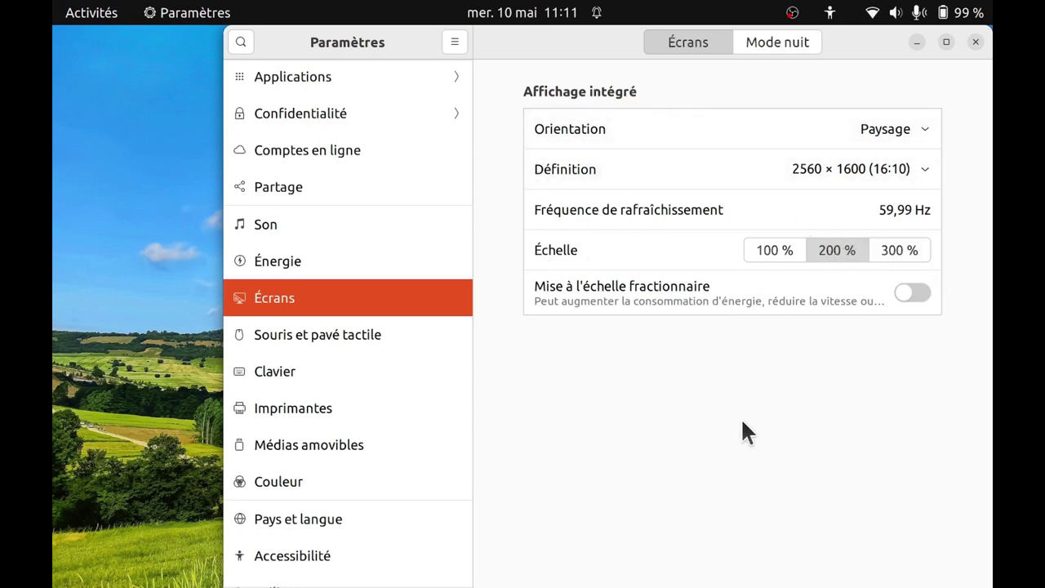
Restore the display scale to 100 %, apply it and keep the modifications.
{"action": "left_click", "coordinate": [767, 253]}
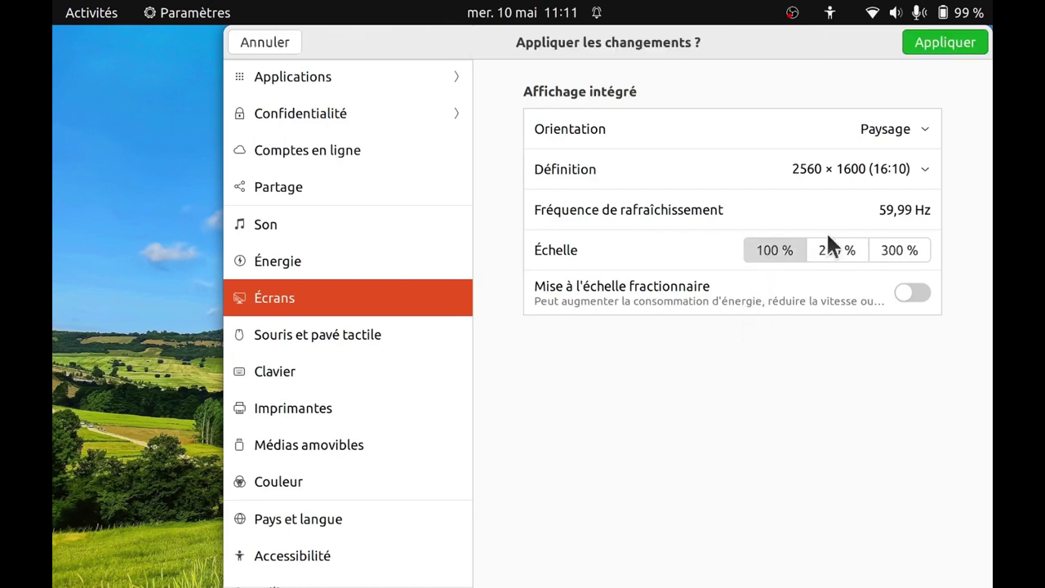
{"action": "left_click", "coordinate": [943, 43]}
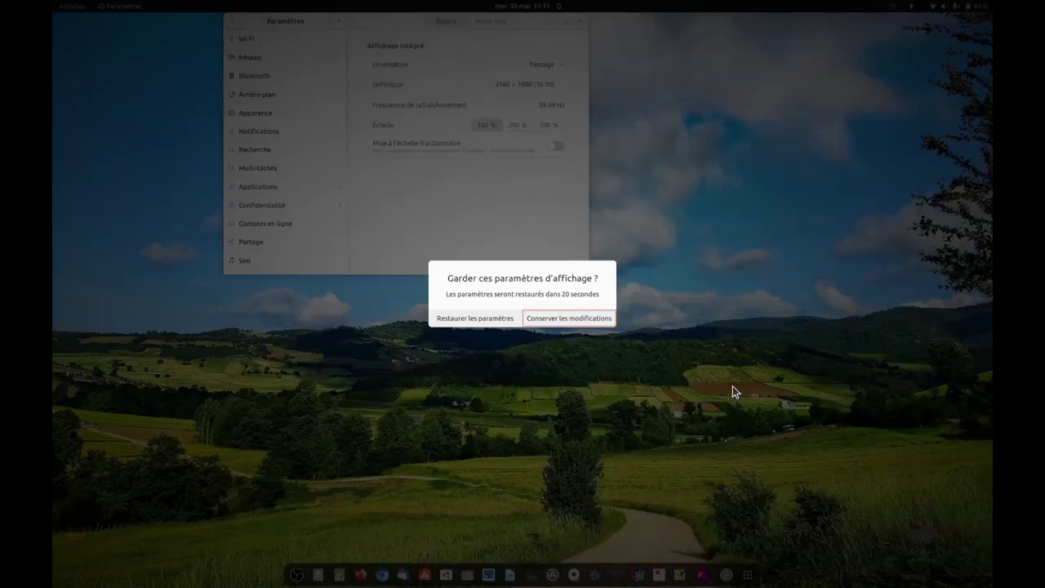
{"action": "left_click", "coordinate": [572, 319]}
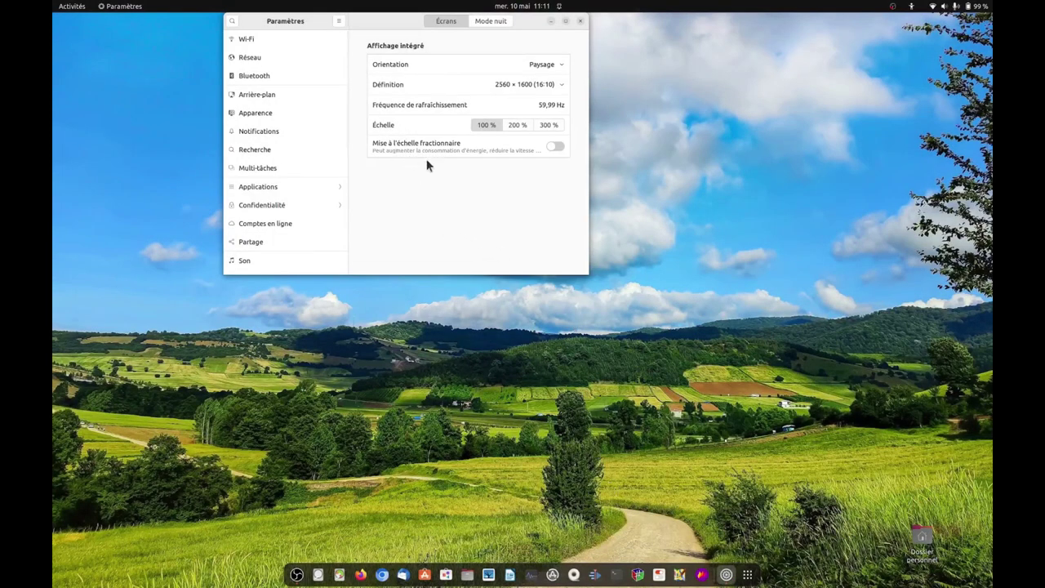
Enable fractional scaling for the built-in display and apply a scale of 125 %, keeping the modifications.
{"action": "left_click", "coordinate": [558, 147]}
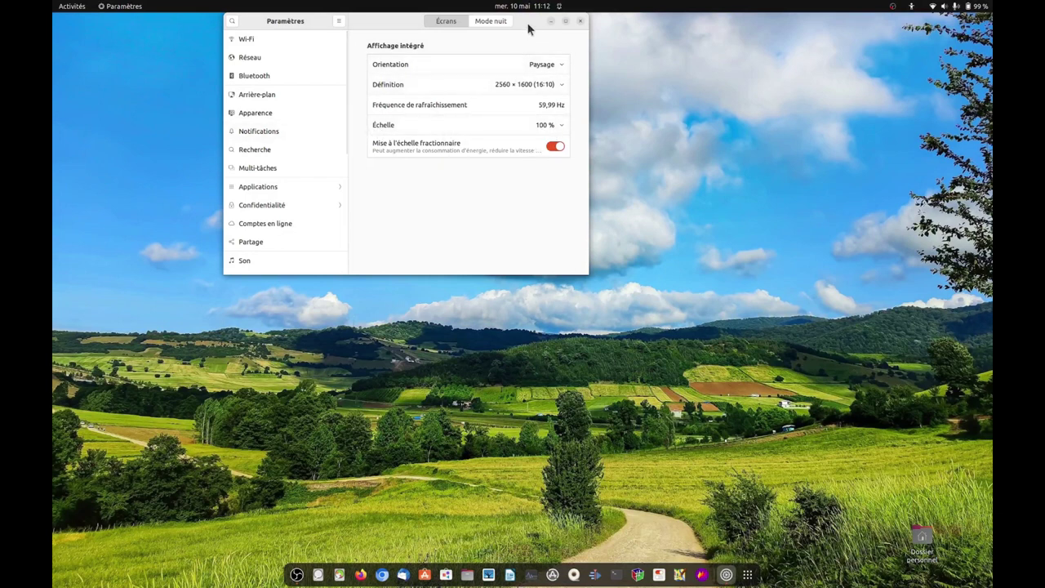
{"action": "left_click_drag", "start_coordinate": [530, 18], "coordinate": [620, 96]}
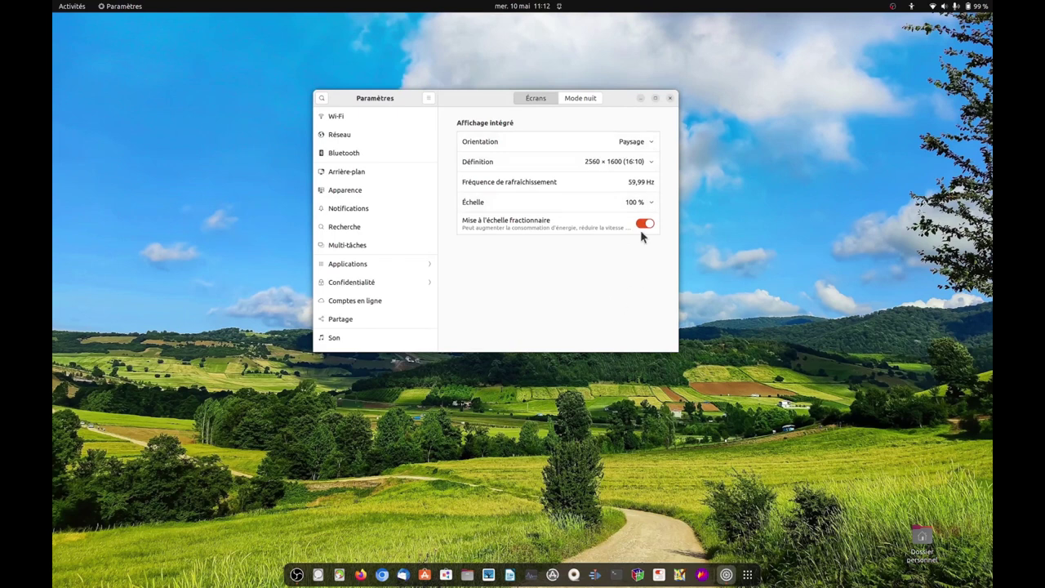
{"action": "left_click", "coordinate": [646, 201]}
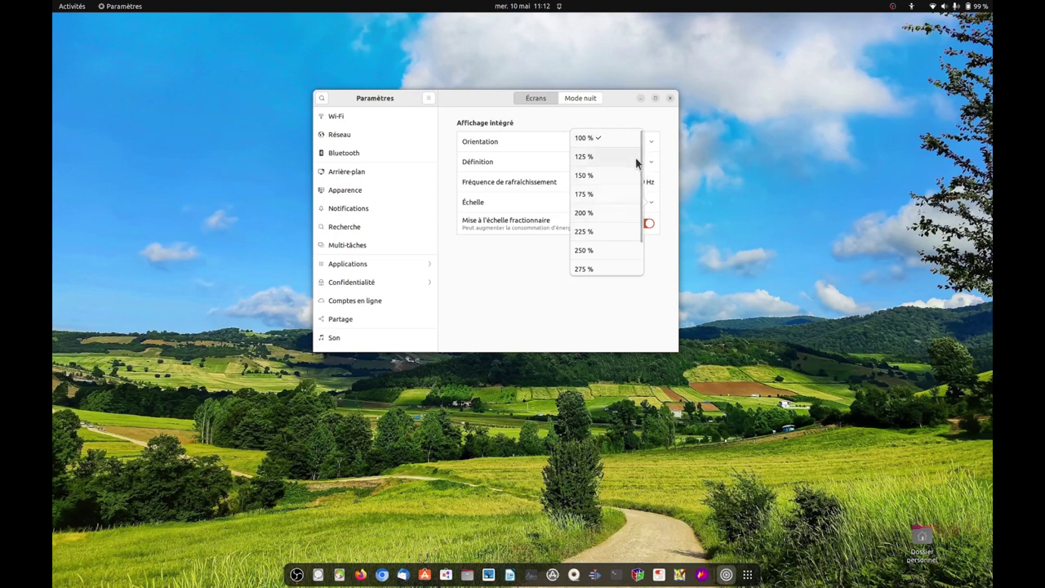
{"action": "left_click", "coordinate": [595, 155]}
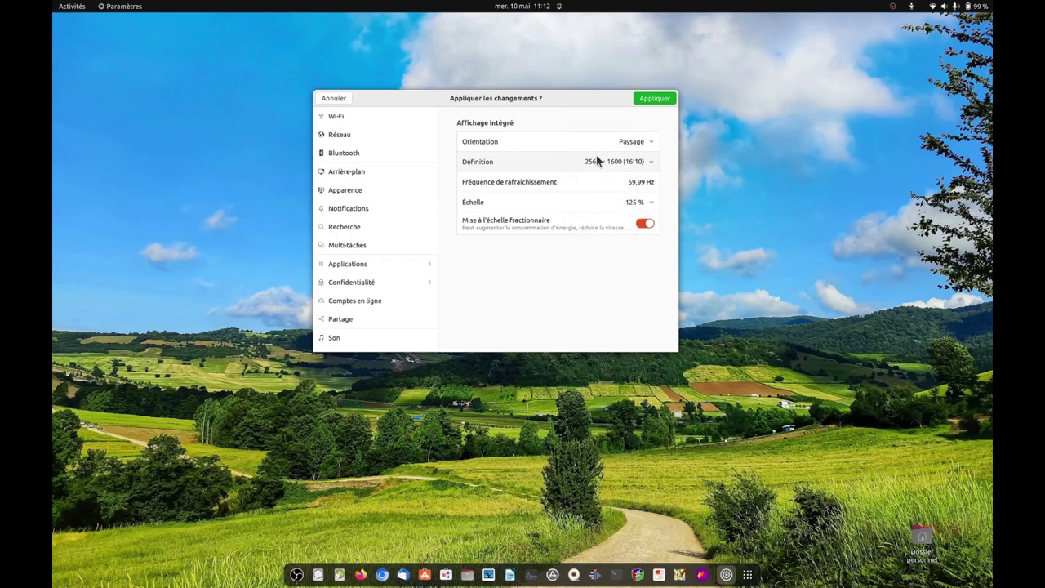
{"action": "left_click", "coordinate": [653, 99]}
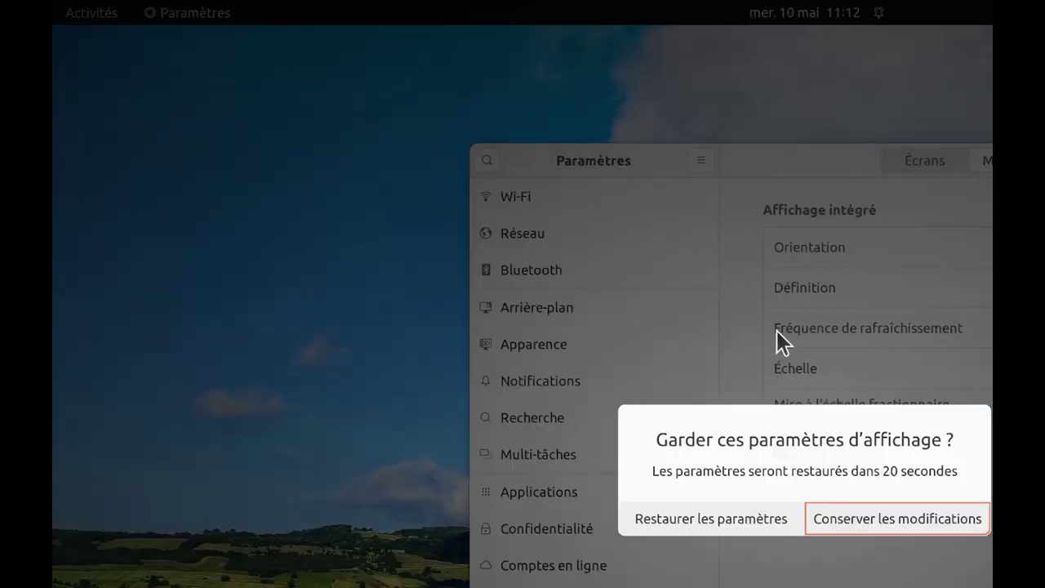
{"action": "left_click", "coordinate": [854, 515]}
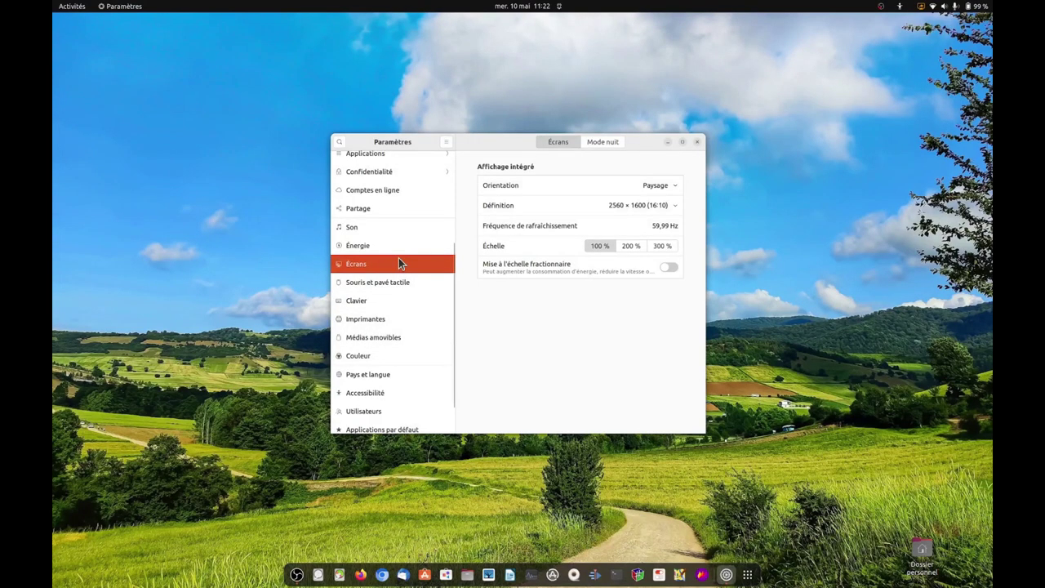
Try the default and largest cursor sizes in the Accessibilité settings, set the size back to Grand and close the settings.
{"action": "scroll", "coordinate": [398, 262], "scroll_direction": "down", "scroll_amount": 1}
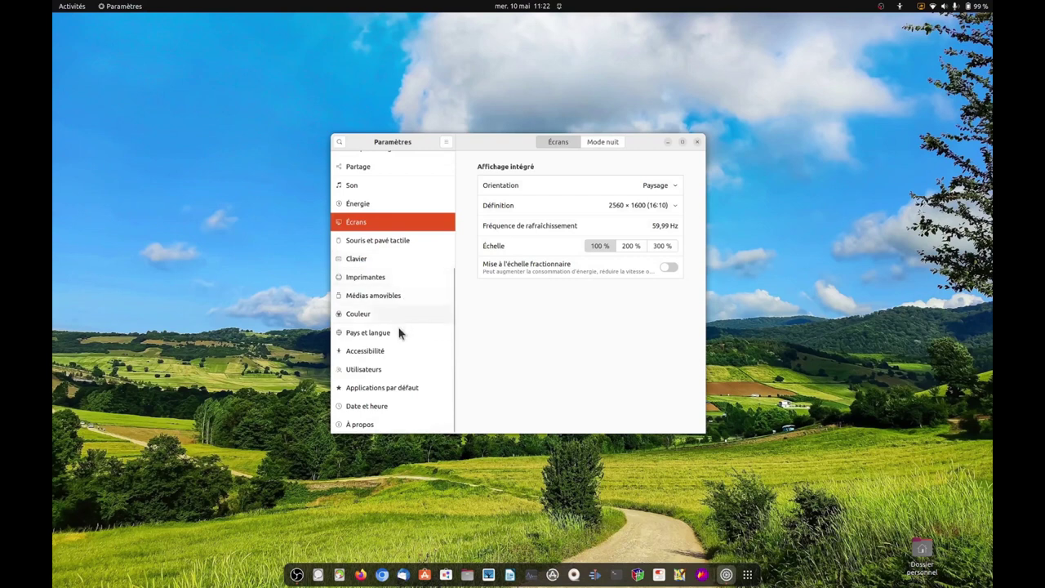
{"action": "left_click", "coordinate": [378, 357]}
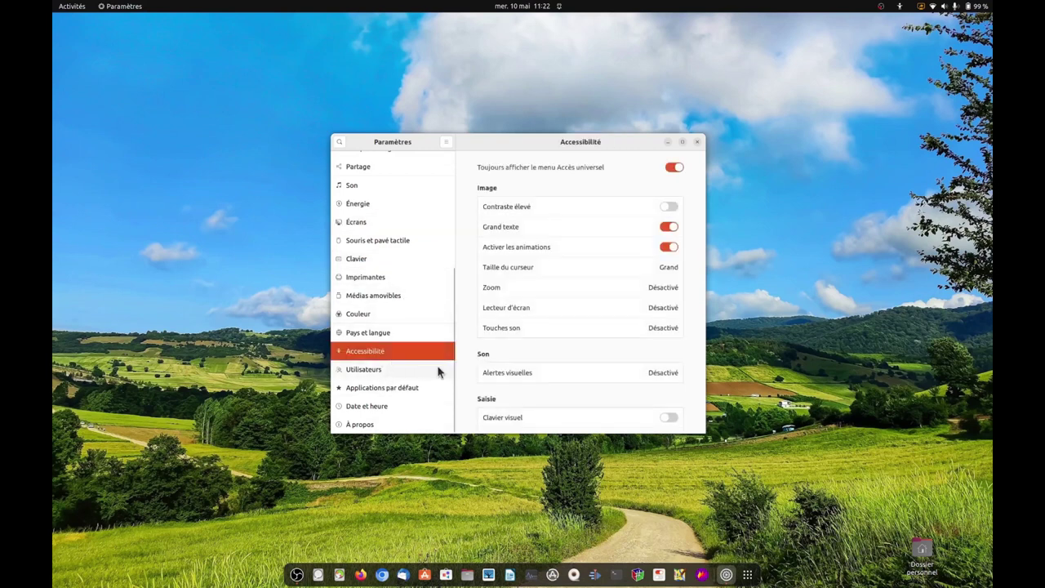
{"action": "left_click", "coordinate": [524, 271]}
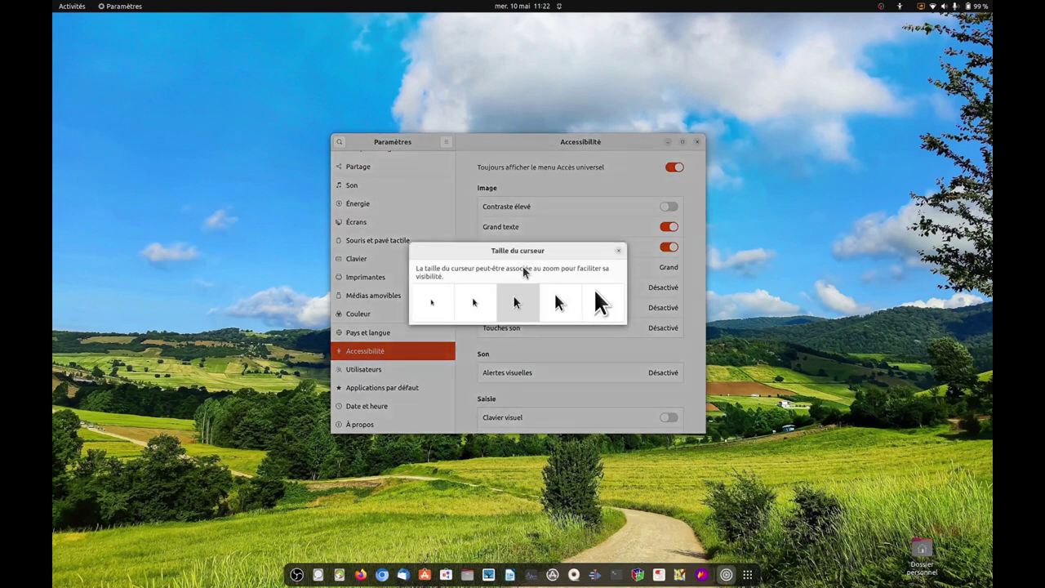
{"action": "left_click", "coordinate": [434, 303]}
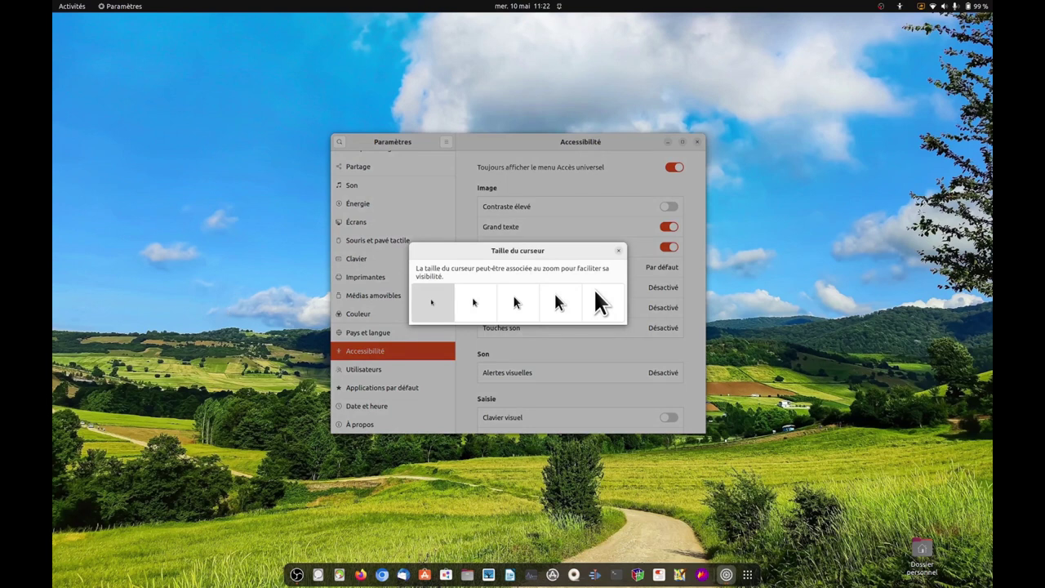
{"action": "left_click", "coordinate": [524, 307]}
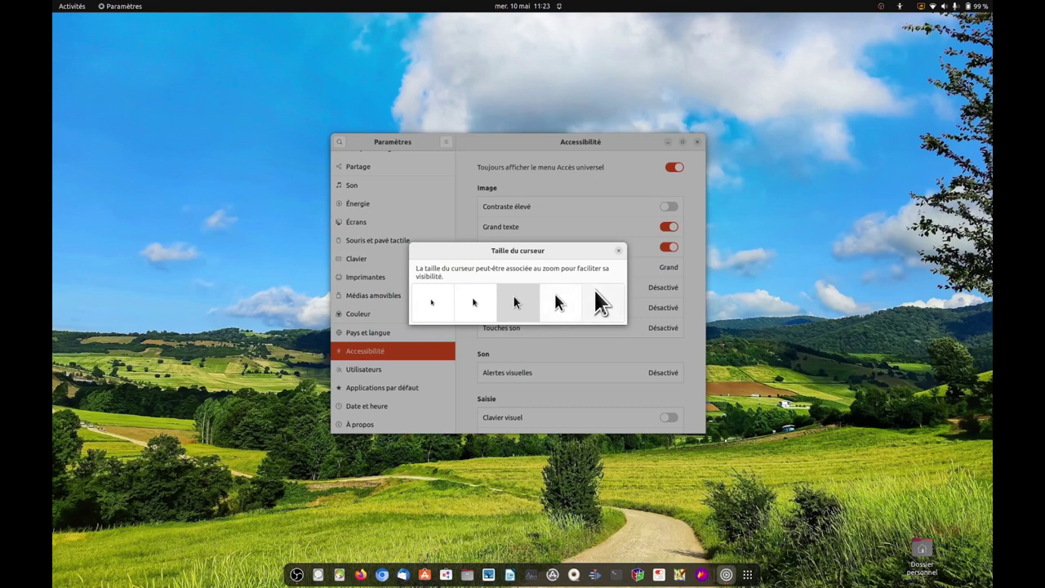
{"action": "left_click", "coordinate": [602, 302]}
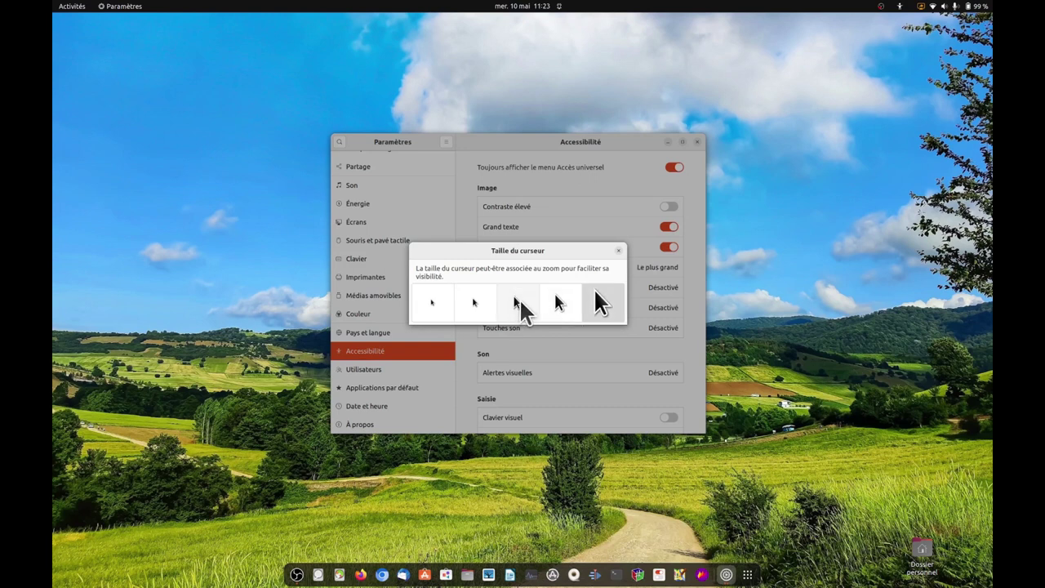
{"action": "left_click", "coordinate": [520, 302]}
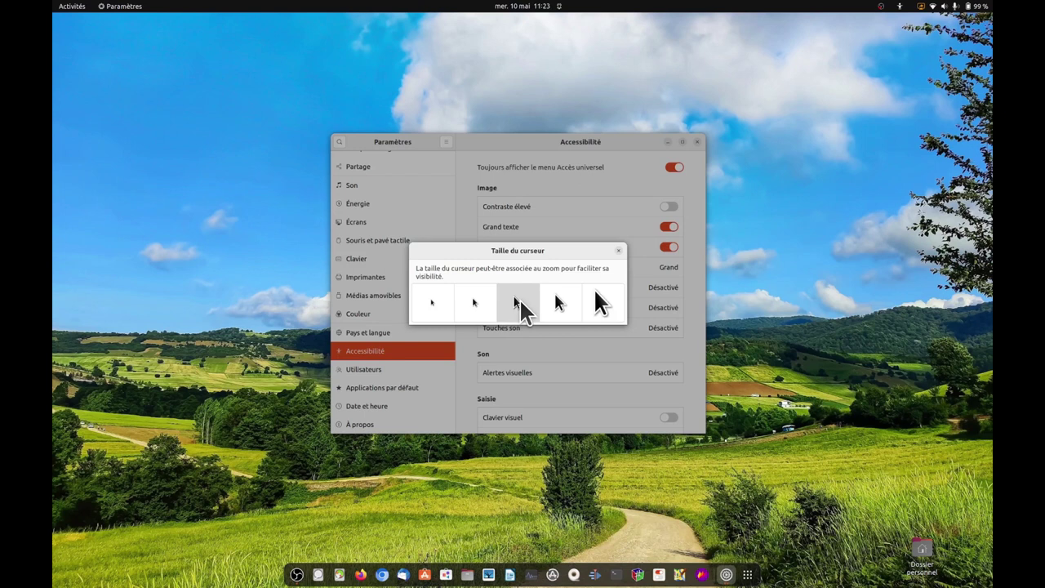
{"action": "left_click", "coordinate": [618, 250]}
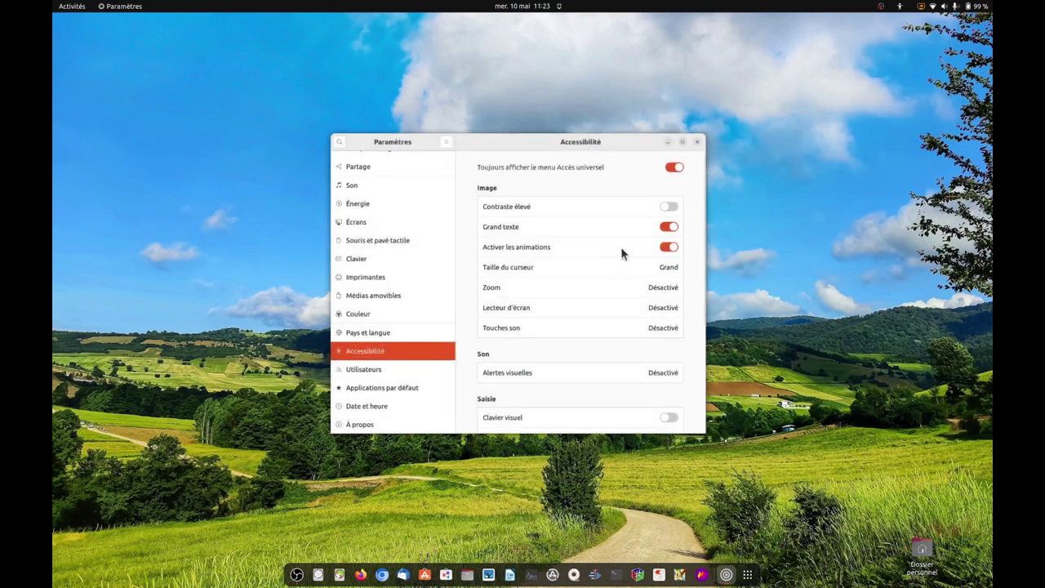
{"action": "left_click", "coordinate": [699, 142]}
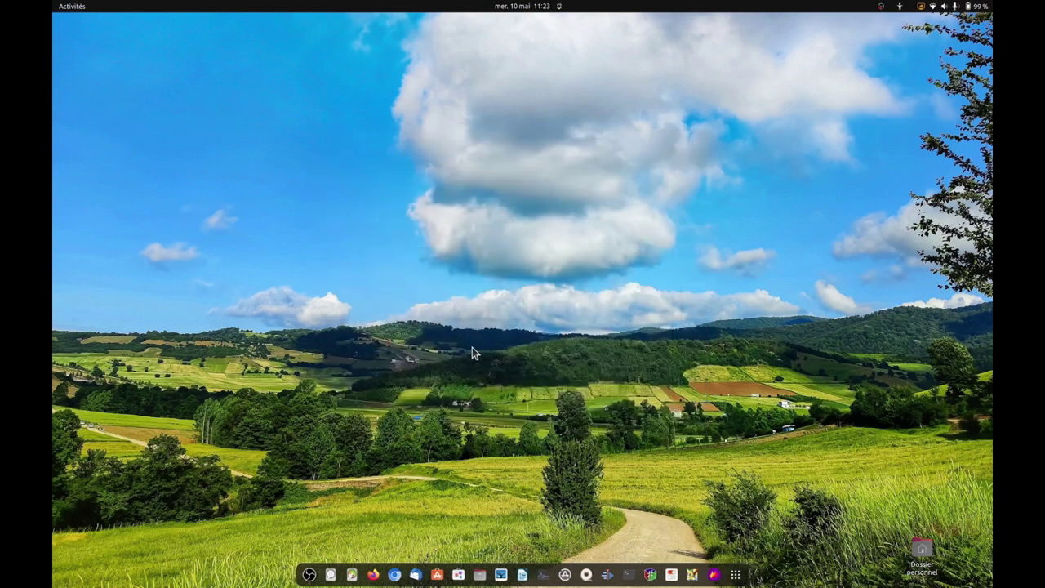
{"action": "left_click", "coordinate": [309, 574]}
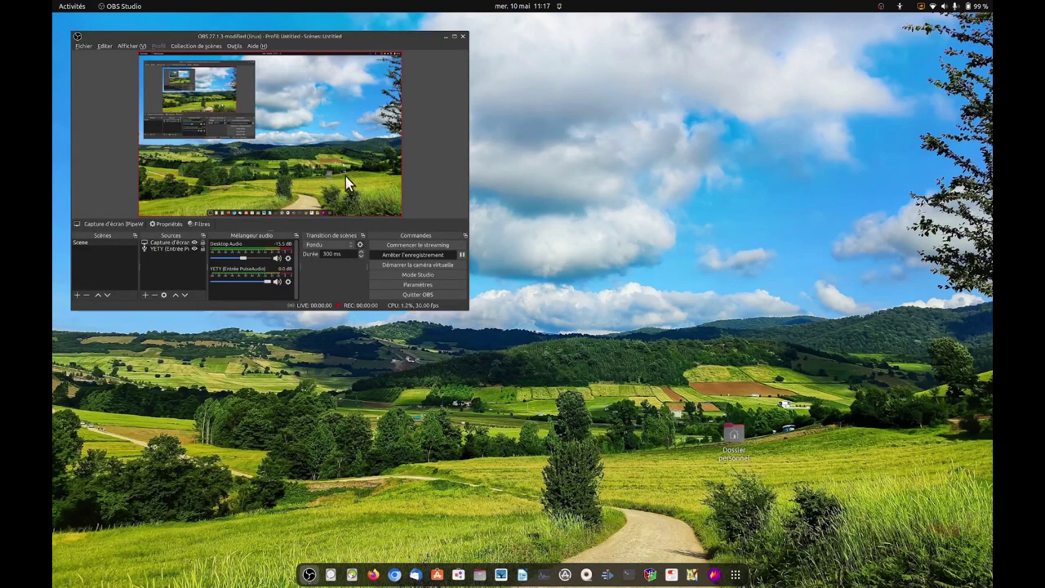
{"action": "left_click", "coordinate": [445, 38]}
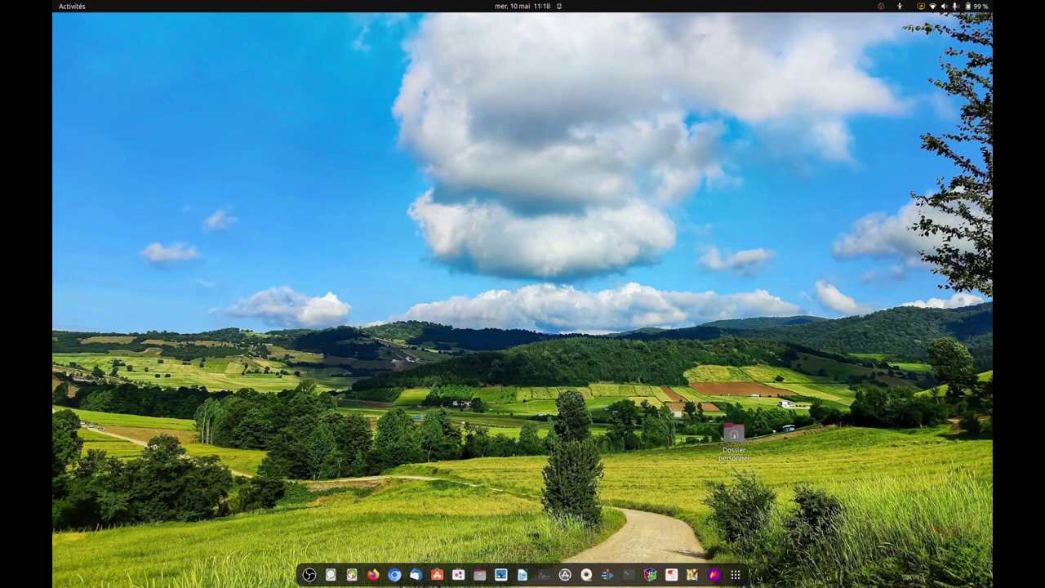
Open the system settings and arrange their window near the upper centre of the desktop, extending its height downward.
{"action": "left_click", "coordinate": [986, 5]}
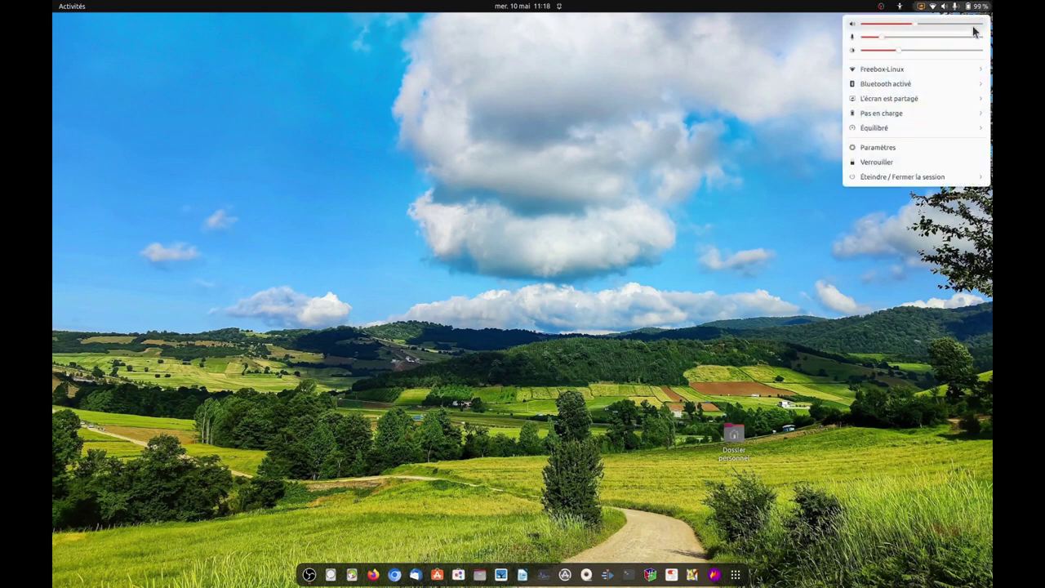
{"action": "left_click", "coordinate": [882, 149]}
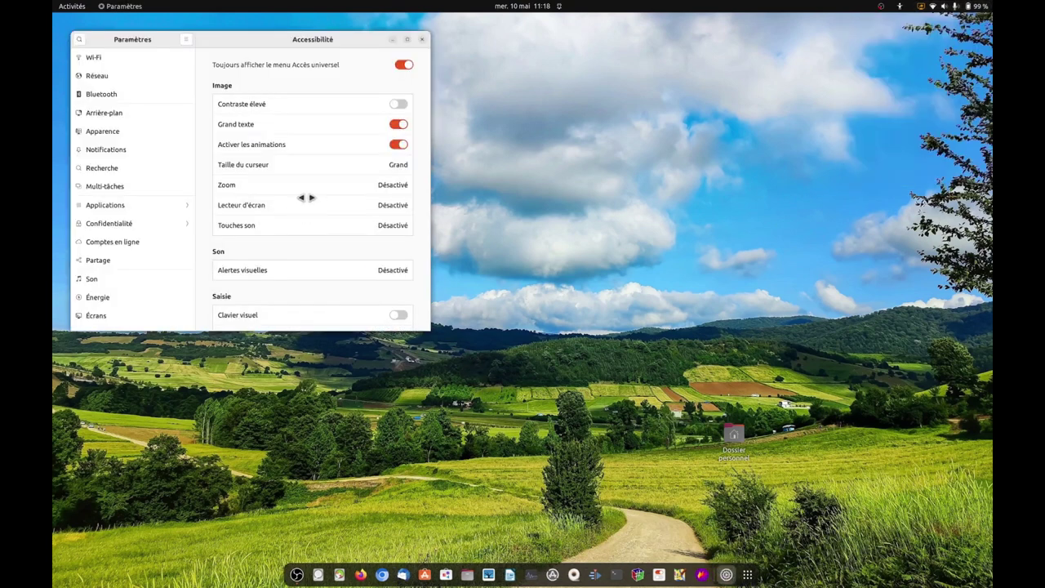
{"action": "left_click_drag", "start_coordinate": [313, 38], "coordinate": [482, 98]}
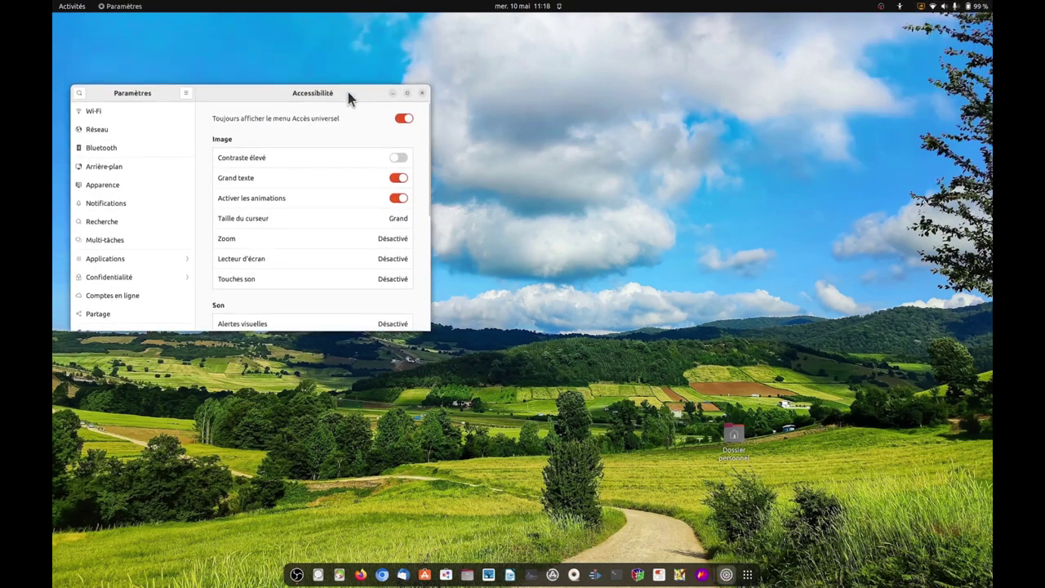
{"action": "left_click_drag", "start_coordinate": [347, 91], "coordinate": [646, 68]}
{"action": "scroll", "coordinate": [601, 142], "scroll_direction": "down", "scroll_amount": 2}
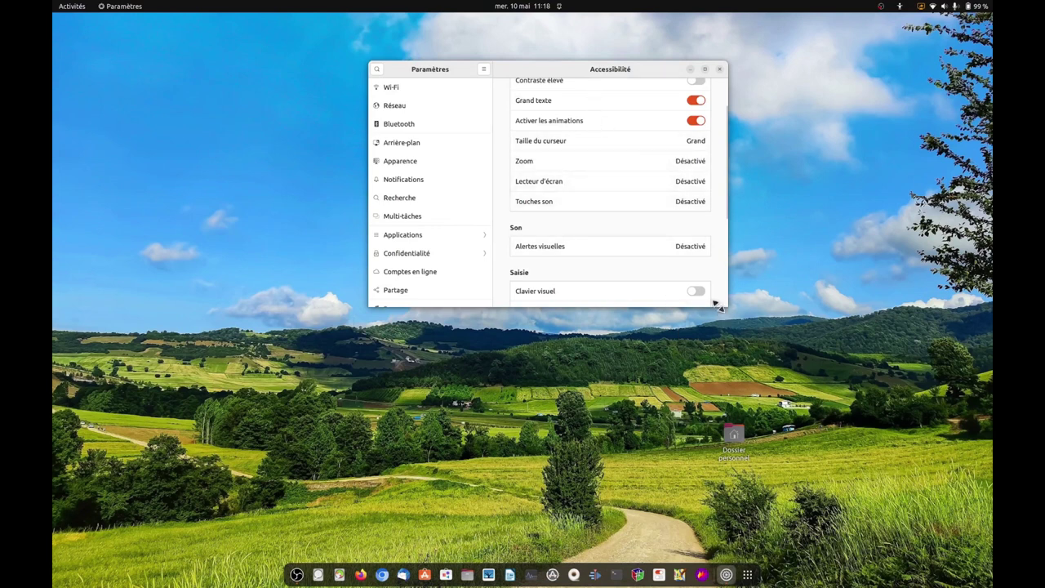
{"action": "left_click_drag", "start_coordinate": [719, 305], "coordinate": [717, 411]}
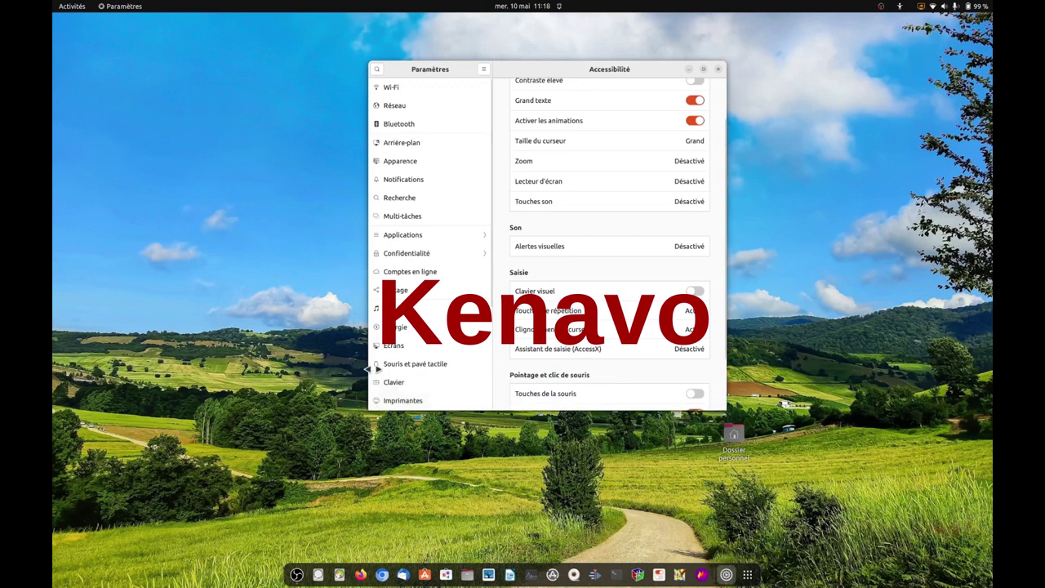